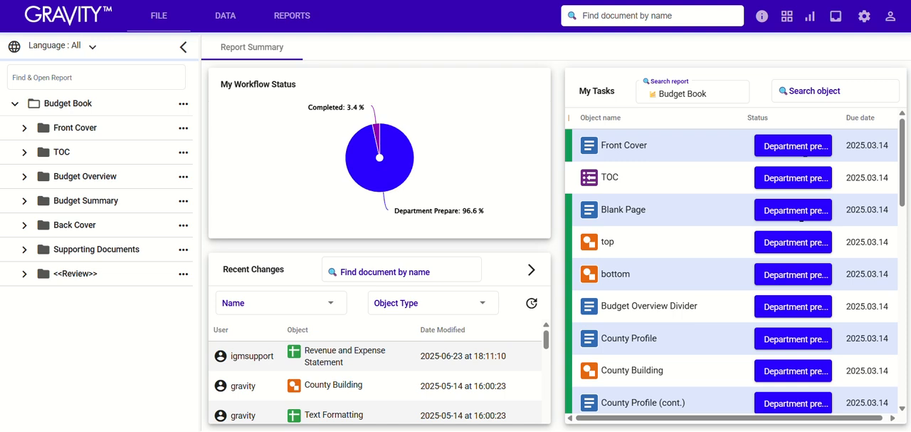
Open the Text Formatting guide under Supporting Documents and examine the Section Divider Title style's font size and bold setting
{"action": "left_click", "coordinate": [24, 201]}
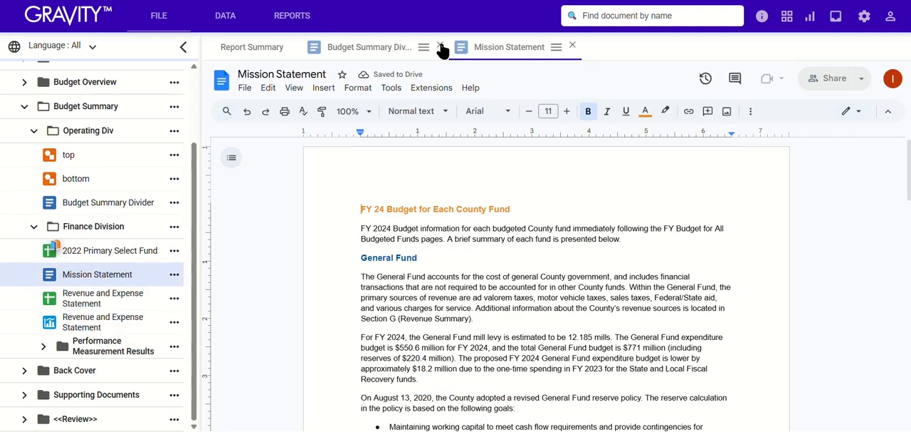
{"action": "left_click", "coordinate": [436, 45]}
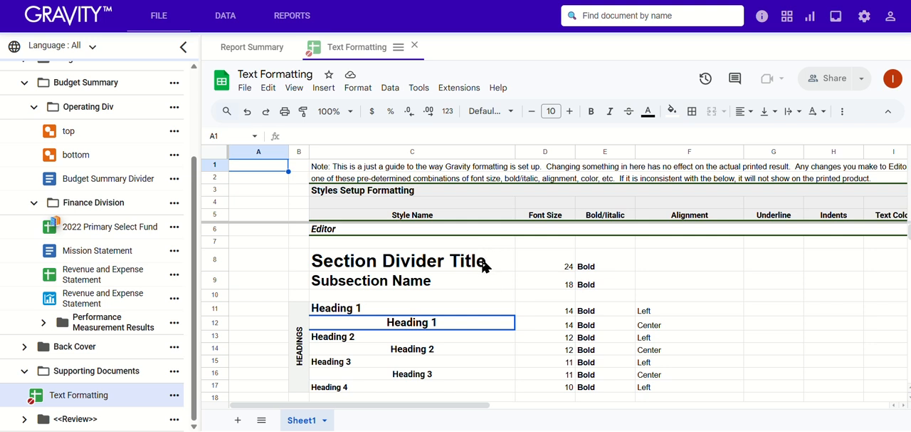
{"action": "left_click", "coordinate": [482, 265]}
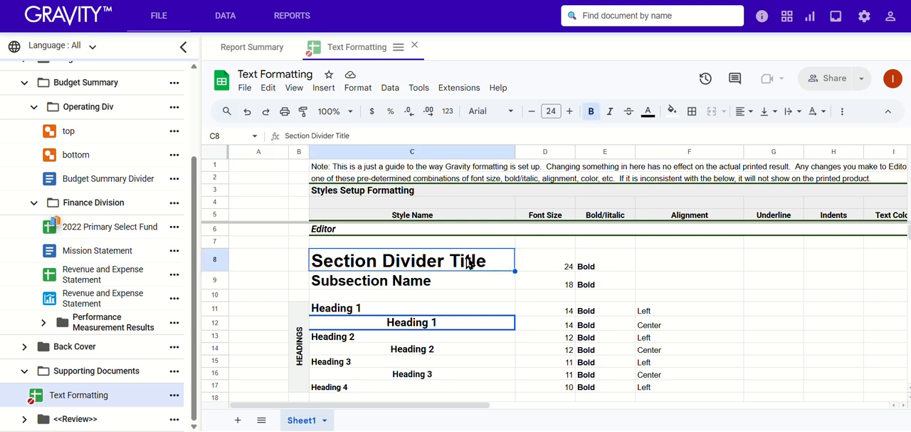
{"action": "left_click", "coordinate": [566, 271]}
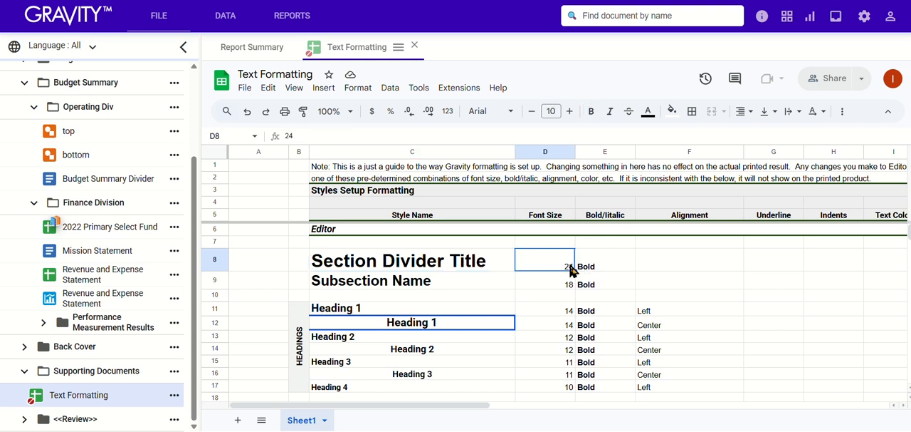
{"action": "left_click", "coordinate": [580, 268]}
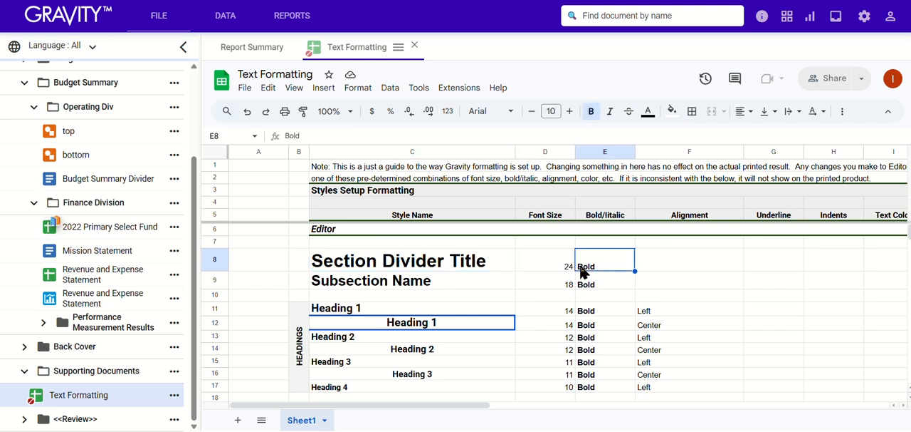
Examine the font size, bold and alignment entries of the left-aligned and centered Heading 1 styles
{"action": "left_click", "coordinate": [376, 303]}
{"action": "left_click", "coordinate": [555, 305]}
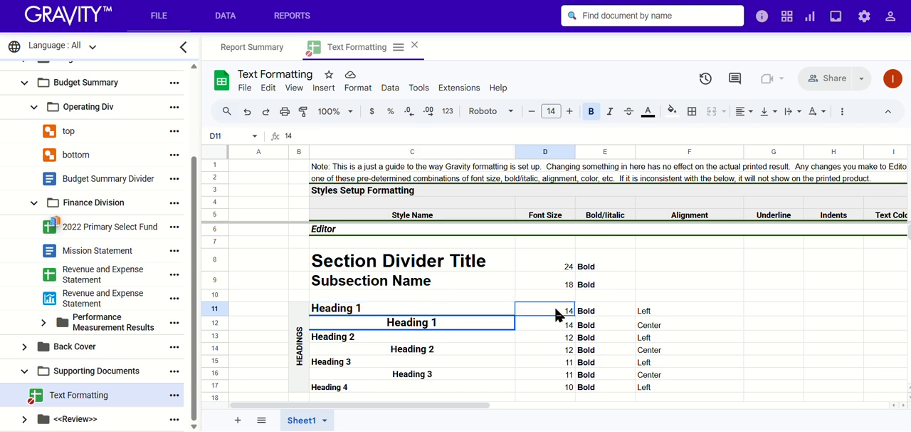
{"action": "left_click", "coordinate": [600, 310]}
{"action": "left_click", "coordinate": [648, 311]}
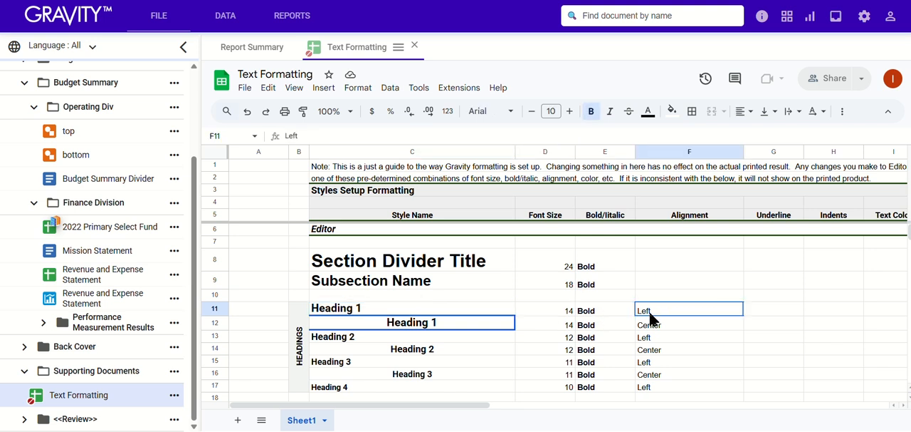
{"action": "left_click", "coordinate": [476, 322]}
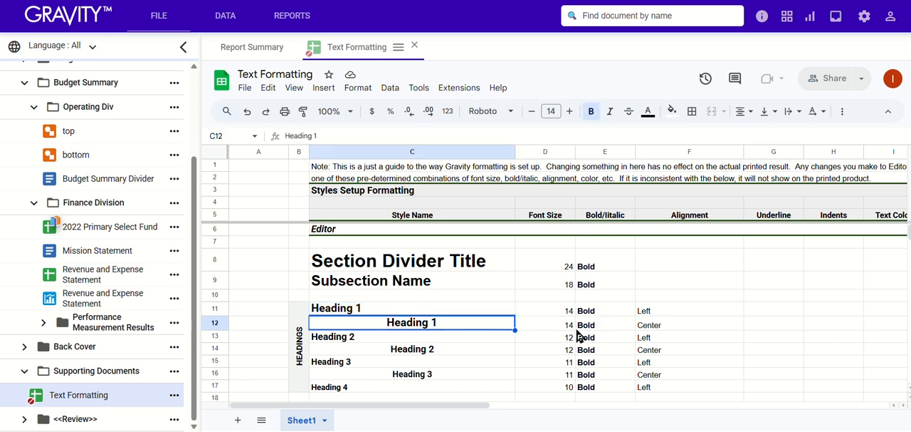
Examine the Body and Body Indent 1 to 3 styles with their indent levels and font sizes
{"action": "scroll", "coordinate": [533, 349], "scroll_direction": "down", "scroll_amount": 2}
{"action": "scroll", "coordinate": [531, 348], "scroll_direction": "down", "scroll_amount": 2}
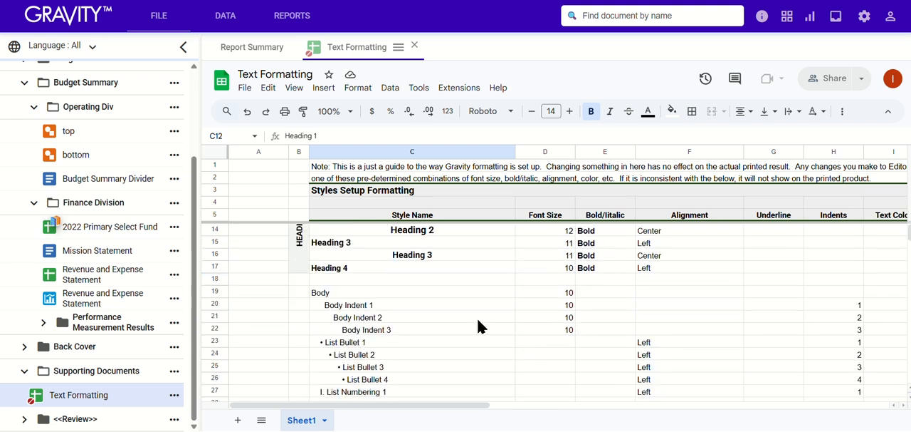
{"action": "left_click", "coordinate": [391, 307]}
{"action": "left_click", "coordinate": [382, 318]}
{"action": "left_click", "coordinate": [402, 330]}
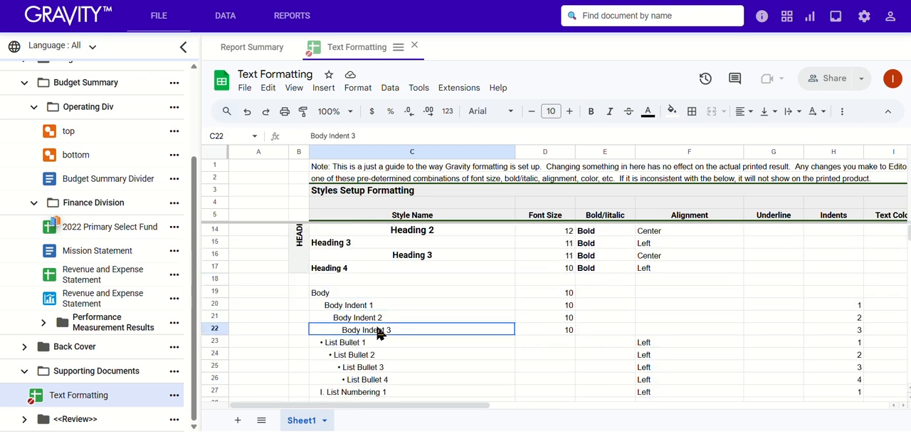
{"action": "left_click_drag", "start_coordinate": [827, 308], "coordinate": [828, 326]}
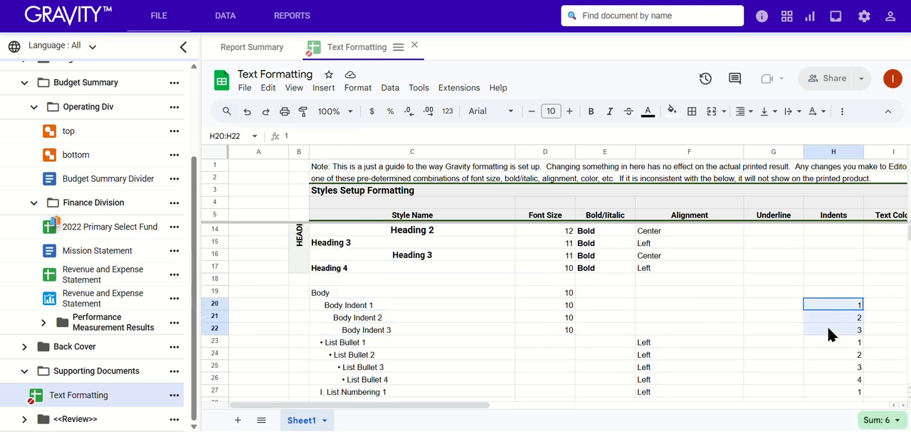
{"action": "left_click", "coordinate": [386, 289]}
{"action": "left_click_drag", "start_coordinate": [557, 296], "coordinate": [557, 331]}
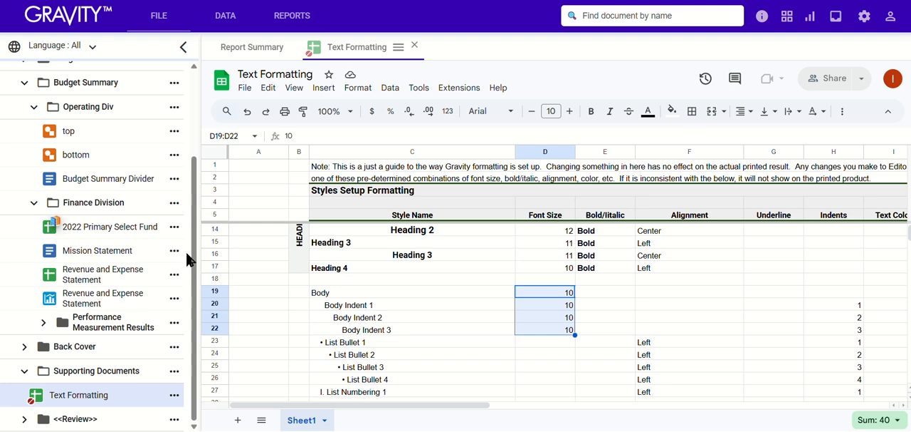
Open the Mission Statement document in Finance Division and check the formatting of its title line
{"action": "left_click", "coordinate": [98, 250]}
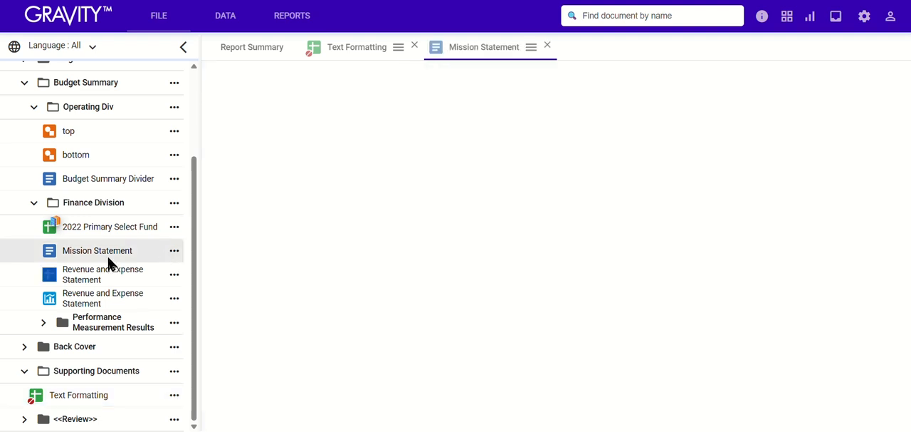
{"action": "double_click", "coordinate": [400, 209]}
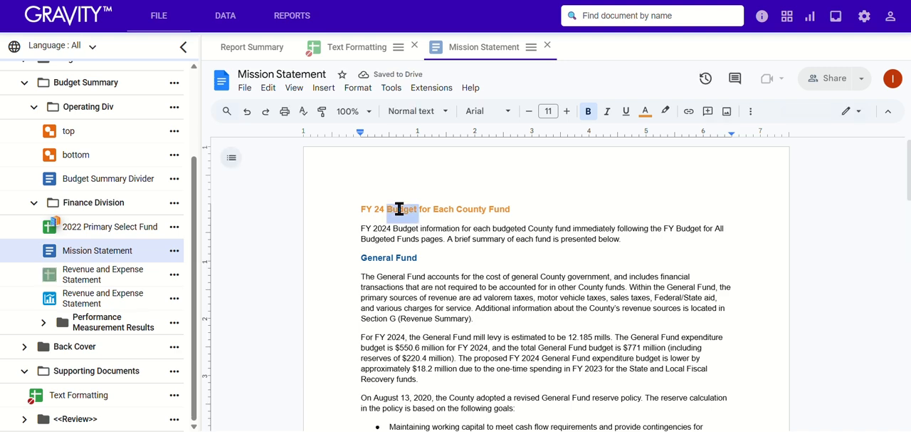
{"action": "triple_click", "coordinate": [399, 209]}
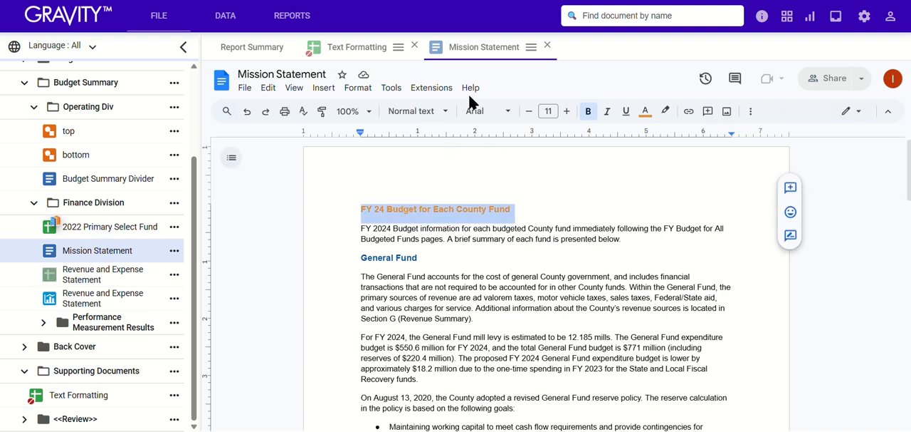
Compare the Text Formatting guide with the Mission Statement's title line and opening paragraph
{"action": "left_click", "coordinate": [79, 395]}
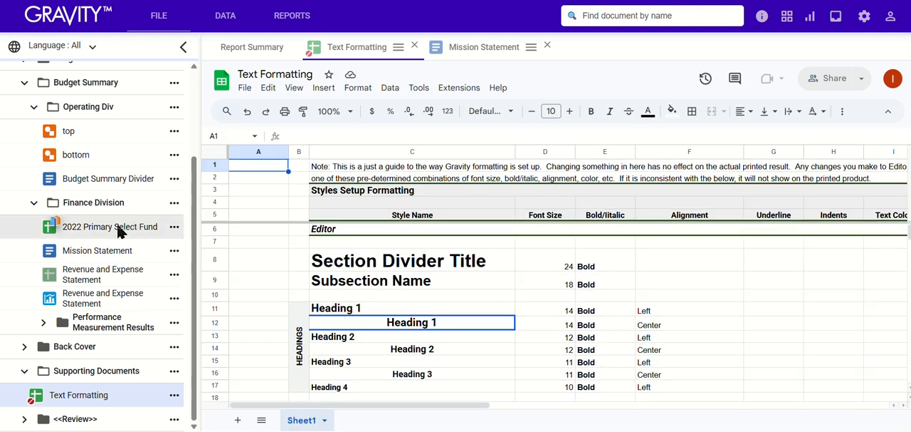
{"action": "left_click", "coordinate": [97, 251]}
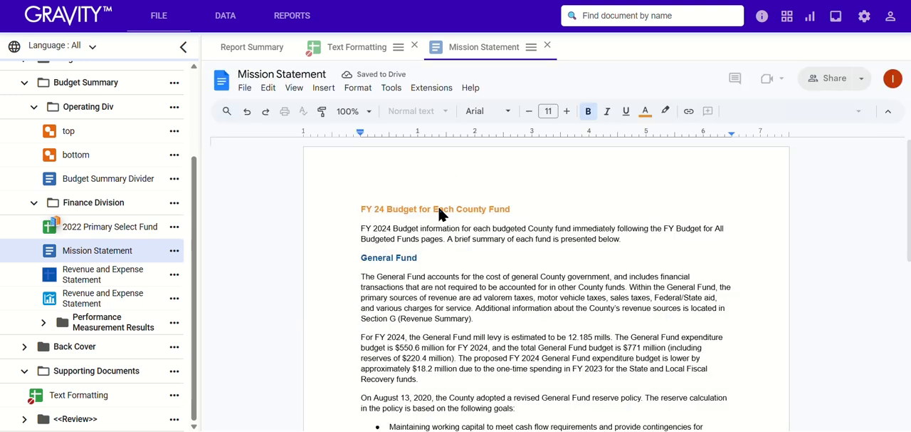
{"action": "triple_click", "coordinate": [439, 209]}
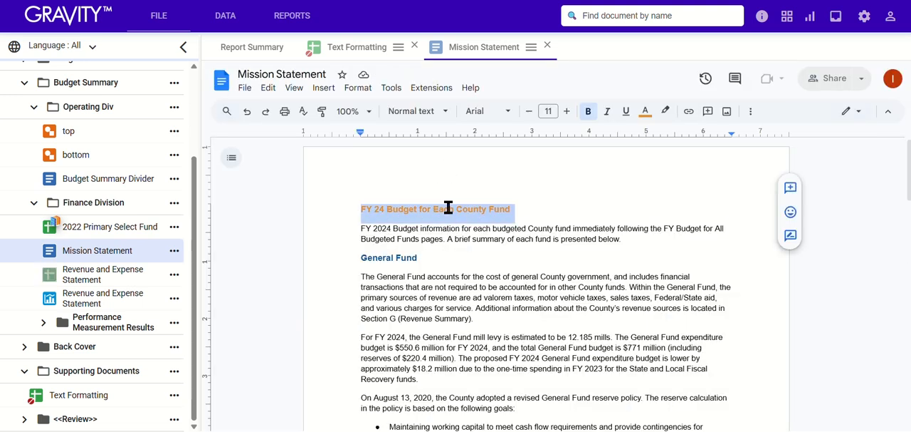
{"action": "mouse_move", "coordinate": [514, 210]}
{"action": "left_mouse_down"}
{"action": "mouse_move", "coordinate": [427, 206]}
{"action": "mouse_move", "coordinate": [307, 226]}
{"action": "mouse_move", "coordinate": [308, 213]}
{"action": "mouse_move", "coordinate": [346, 210]}
{"action": "mouse_move", "coordinate": [563, 204]}
{"action": "mouse_move", "coordinate": [509, 212]}
{"action": "left_mouse_up"}
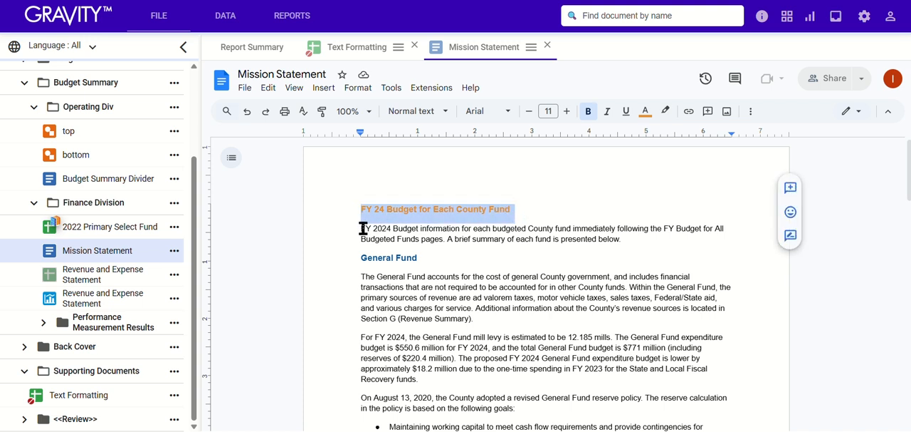
{"action": "left_click_drag", "start_coordinate": [363, 228], "coordinate": [672, 244]}
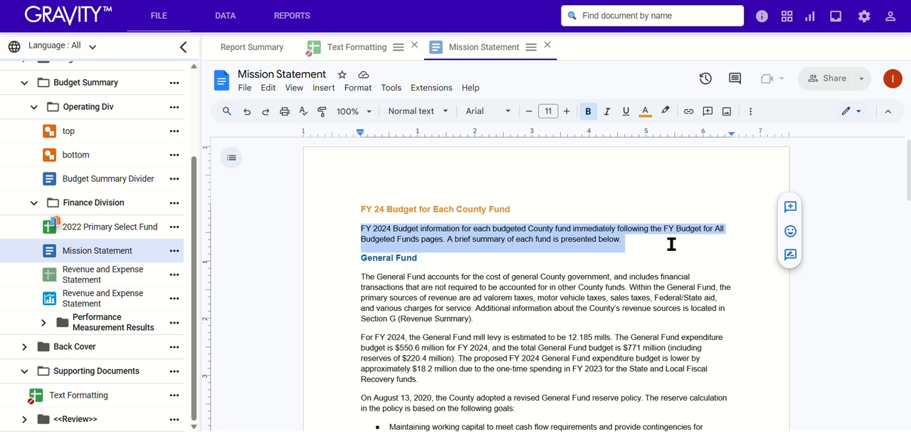
Set the "FY 24 Budget for Each County Fund" title to font size 14 and center it
{"action": "triple_click", "coordinate": [431, 211]}
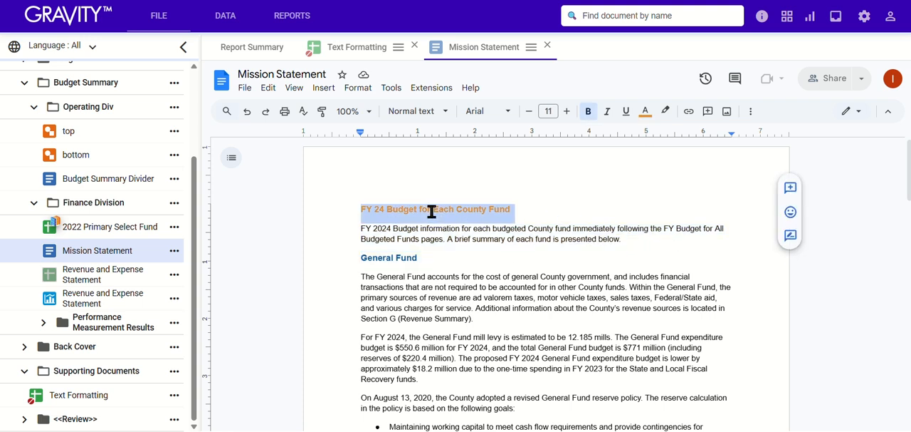
{"action": "left_click", "coordinate": [567, 112]}
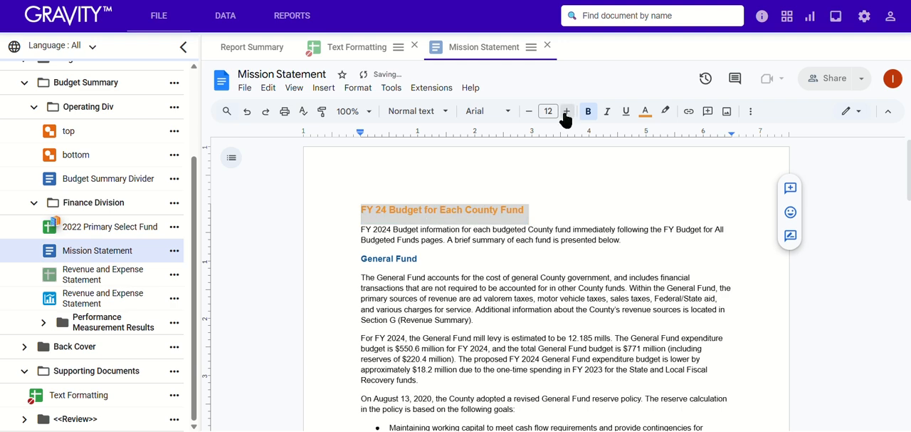
{"action": "left_click", "coordinate": [567, 112]}
{"action": "left_click", "coordinate": [567, 112]}
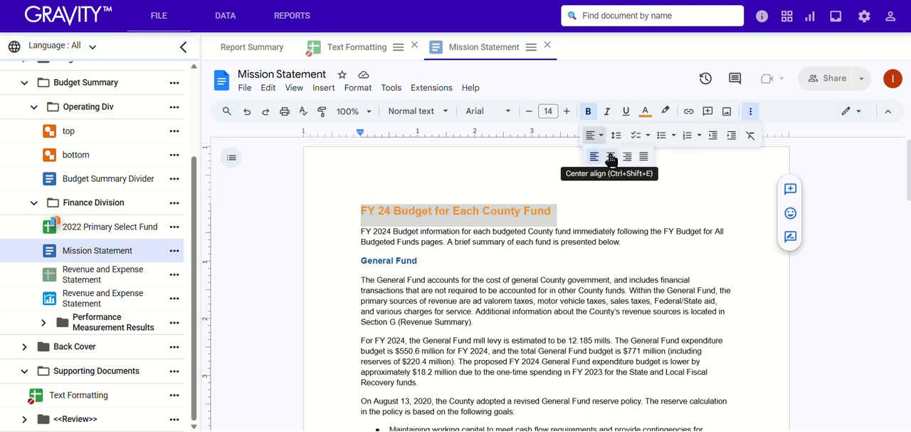
{"action": "left_click", "coordinate": [610, 157]}
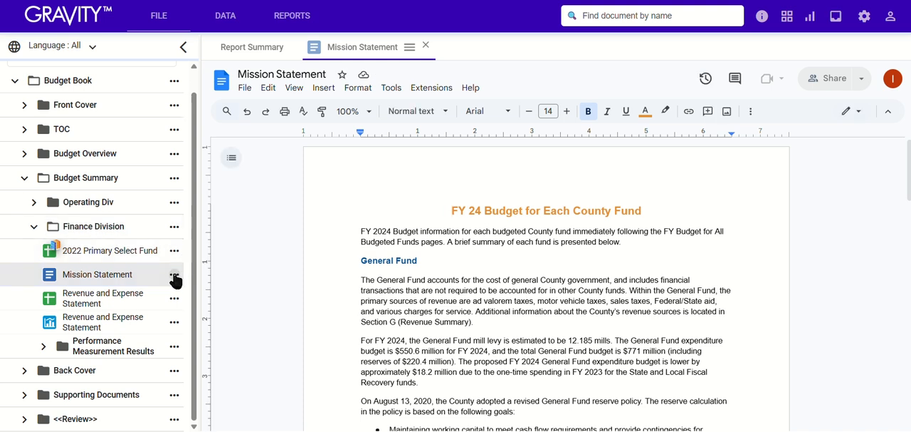
Generate a print preview of the Mission Statement document with Apply Auto Styles enabled
{"action": "left_click", "coordinate": [175, 276]}
{"action": "mouse_move", "coordinate": [216, 258]}
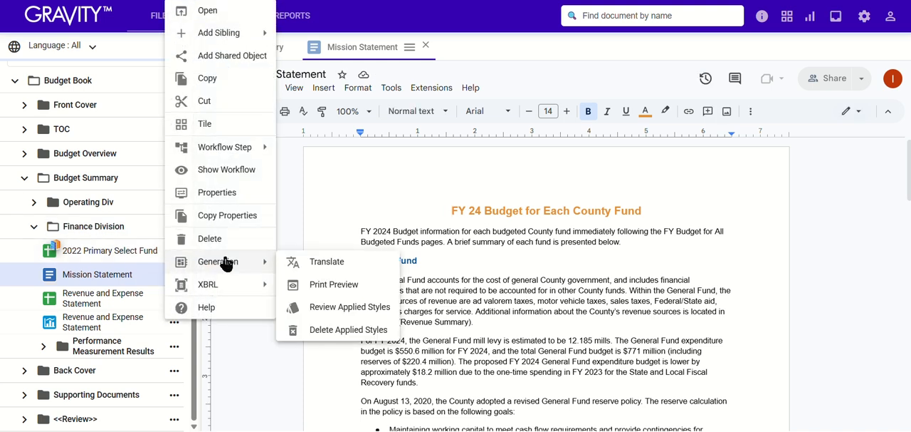
{"action": "left_click", "coordinate": [332, 284]}
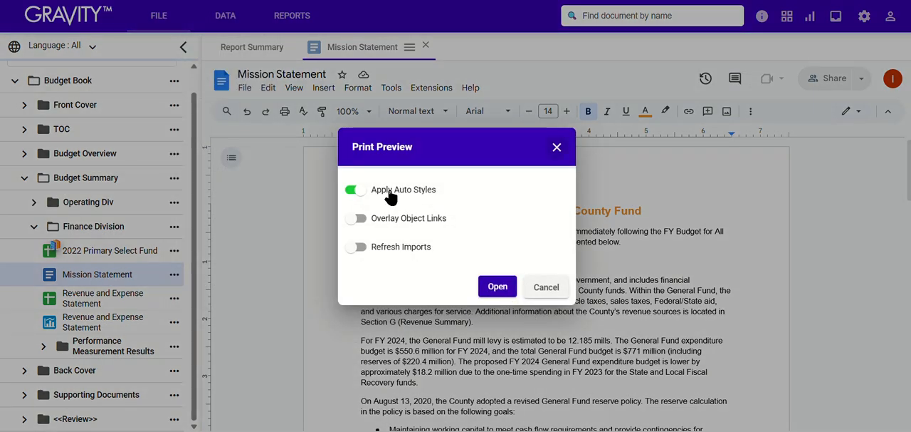
{"action": "left_click", "coordinate": [498, 286]}
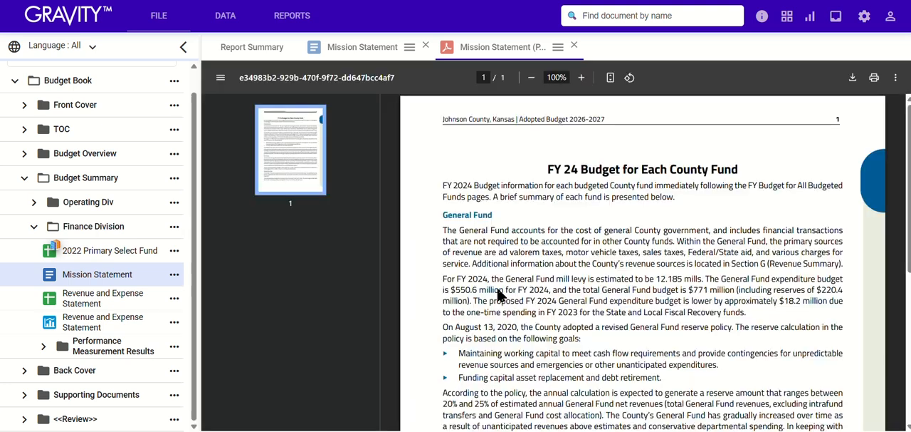
Review the title and body styling in the Mission Statement print preview, and close the preview
{"action": "triple_click", "coordinate": [598, 165]}
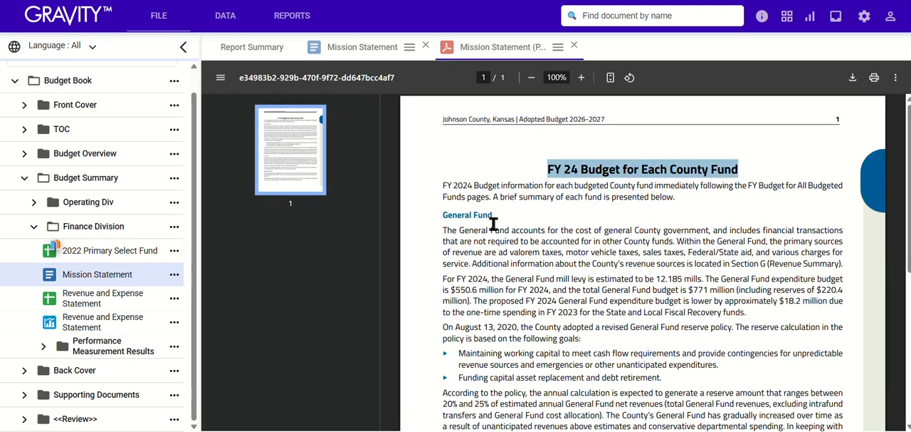
{"action": "scroll", "coordinate": [497, 228], "scroll_direction": "down", "scroll_amount": 3}
{"action": "scroll", "coordinate": [497, 232], "scroll_direction": "up", "scroll_amount": 1}
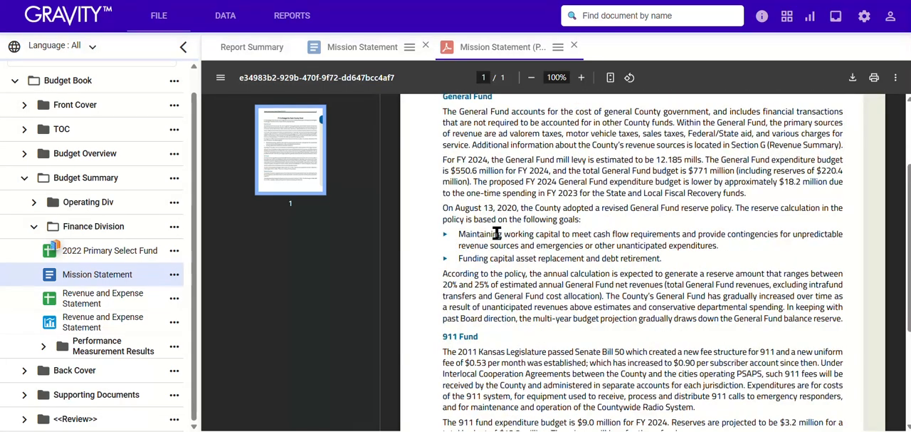
{"action": "left_click", "coordinate": [574, 45]}
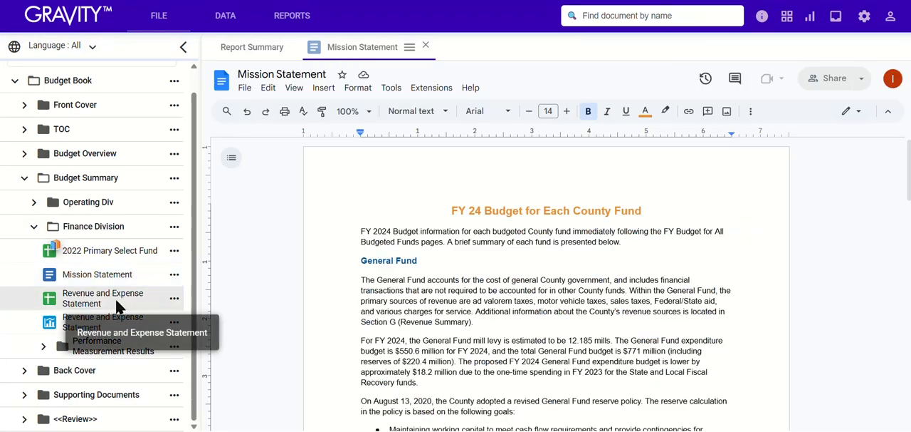
Open the Revenue and Expense Statement spreadsheet and examine its budget table and the value in cell M4 outside it
{"action": "left_click", "coordinate": [118, 306]}
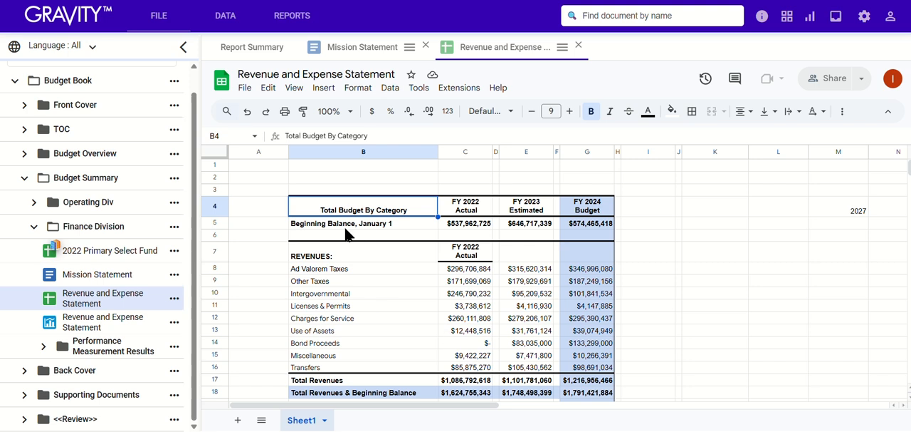
{"action": "left_click", "coordinate": [844, 211]}
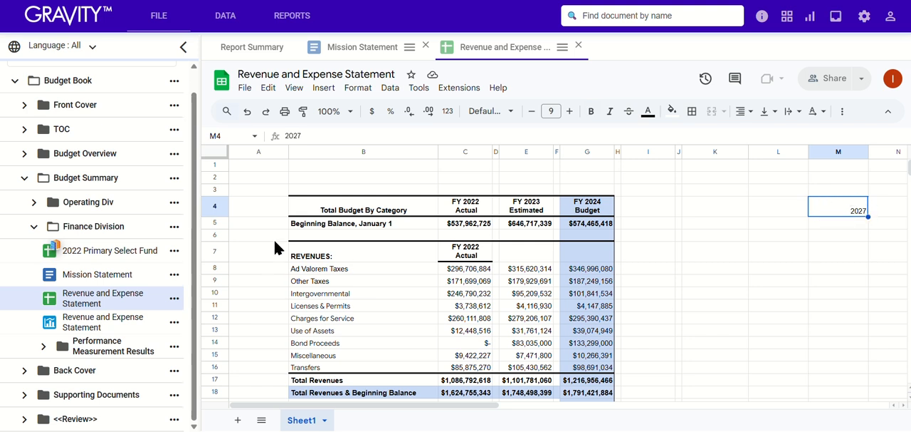
{"action": "scroll", "coordinate": [308, 198], "scroll_direction": "down", "scroll_amount": 1}
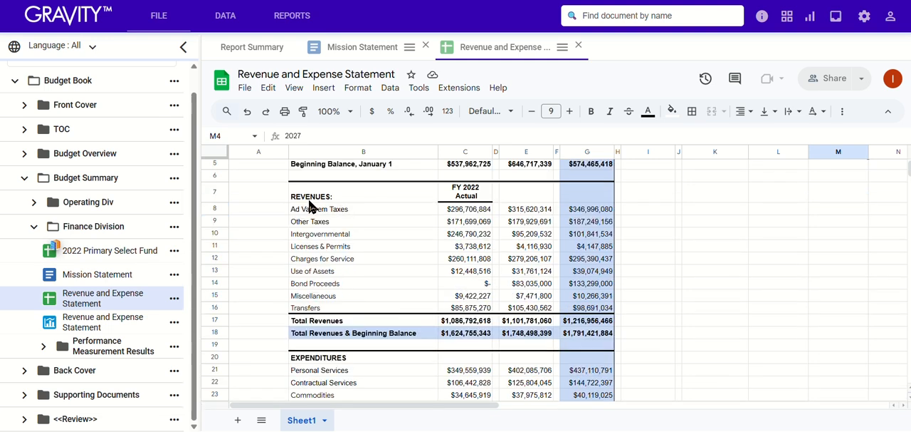
{"action": "scroll", "coordinate": [310, 205], "scroll_direction": "down", "scroll_amount": 5}
{"action": "scroll", "coordinate": [309, 205], "scroll_direction": "up", "scroll_amount": 6}
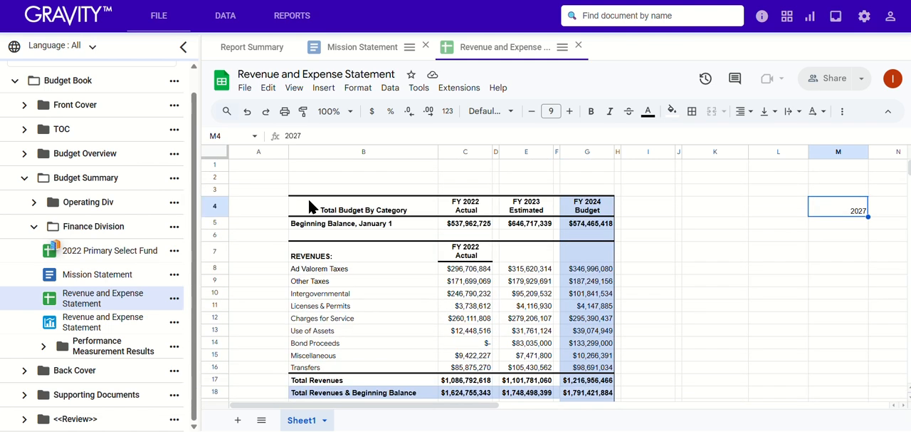
Create a named range called New_Print_Area covering the budget table, Sheet1!B4:G39
{"action": "left_click_drag", "start_coordinate": [309, 212], "coordinate": [586, 350]}
{"action": "left_click", "coordinate": [391, 89]}
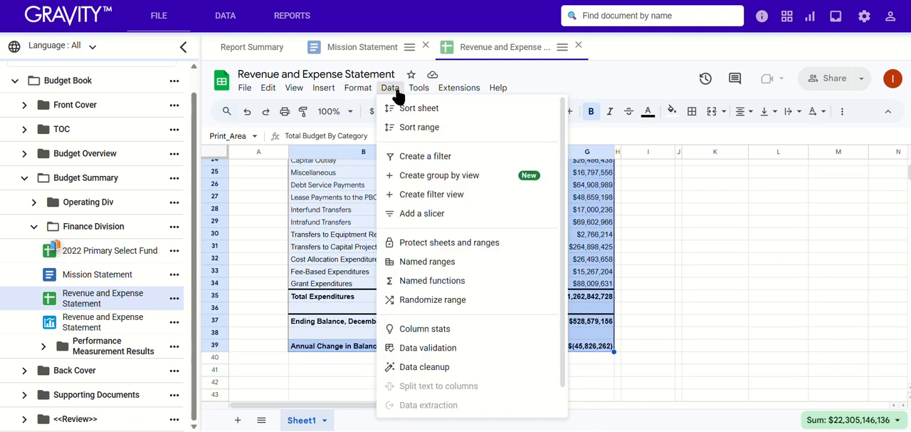
{"action": "scroll", "coordinate": [449, 361], "scroll_direction": "down", "scroll_amount": 1}
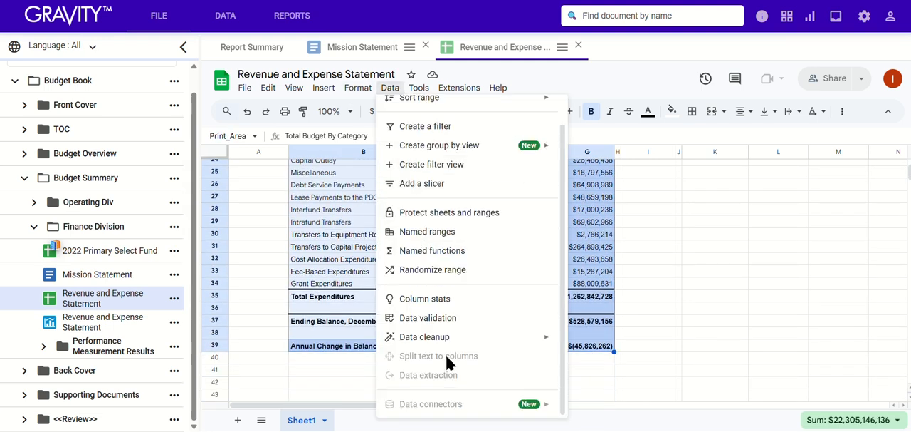
{"action": "left_click", "coordinate": [460, 233]}
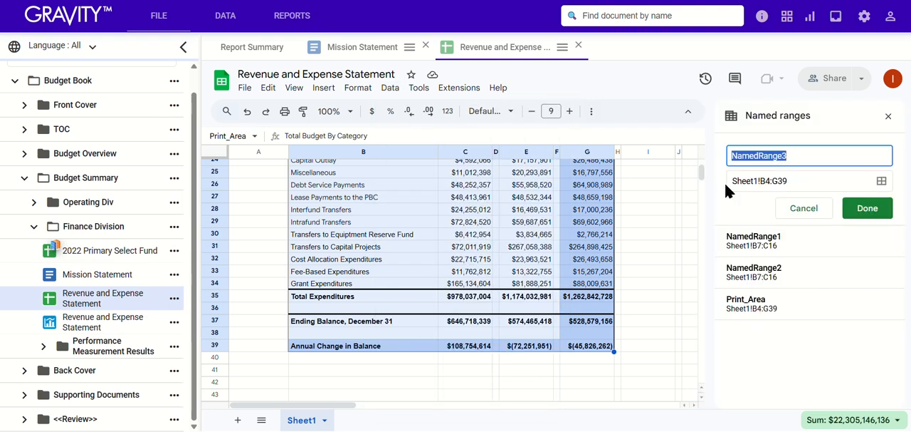
{"action": "type", "text": "New_Print_Area"}
{"action": "left_click", "coordinate": [869, 211]}
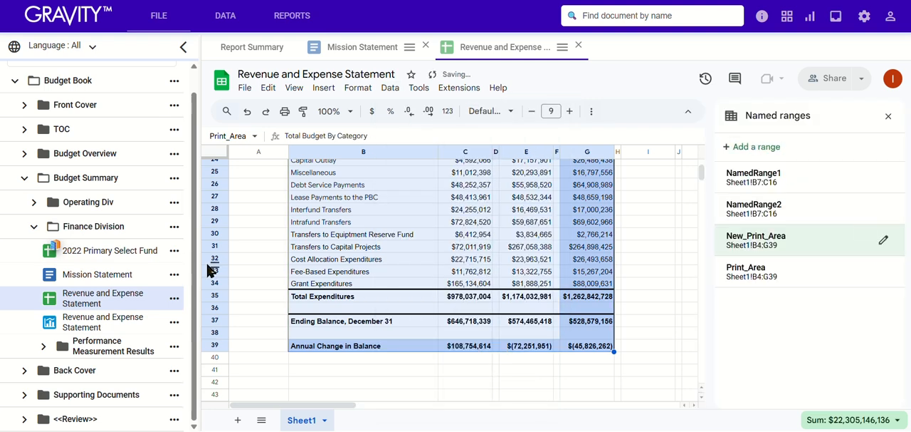
In the Revenue and Expense Statement spreadsheet's document properties, replace the Print_Area printable area with New_Print_Area
{"action": "left_click", "coordinate": [172, 300]}
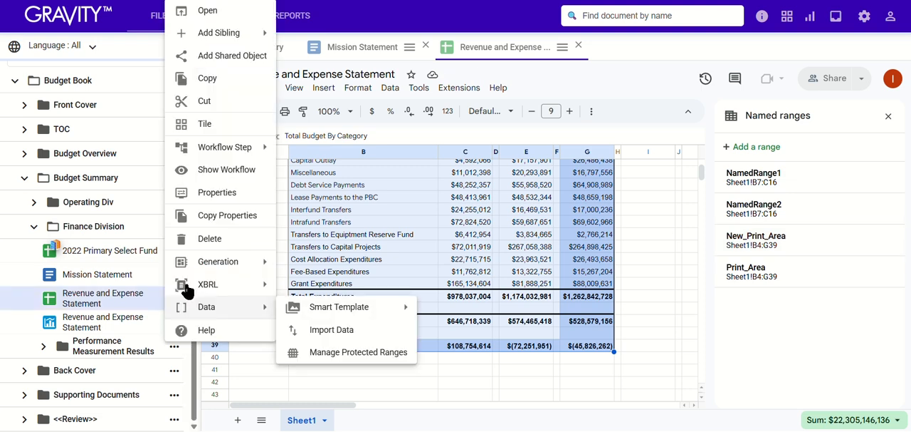
{"action": "left_click", "coordinate": [226, 198]}
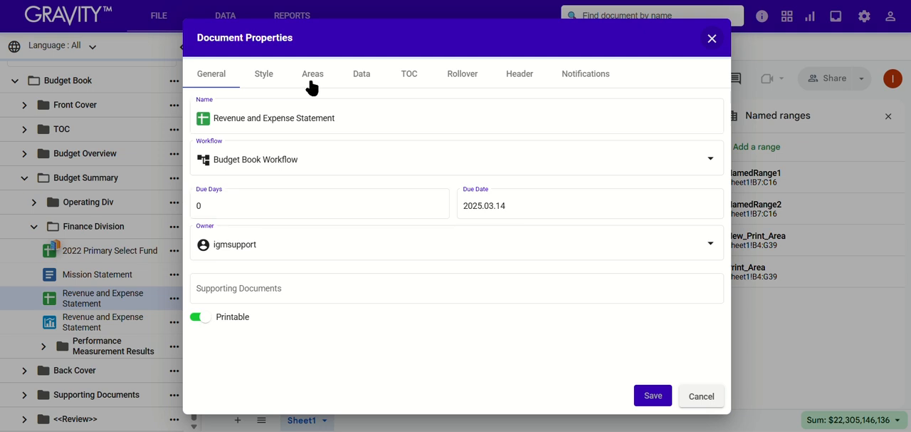
{"action": "left_click", "coordinate": [311, 83]}
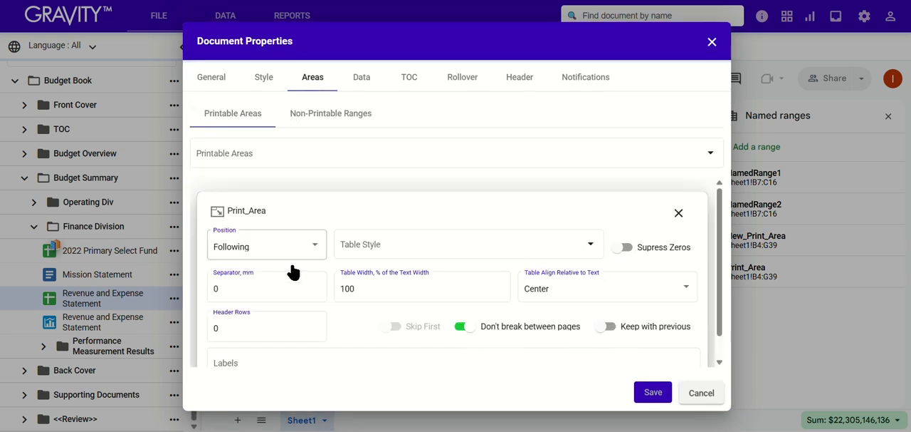
{"action": "left_click", "coordinate": [678, 215]}
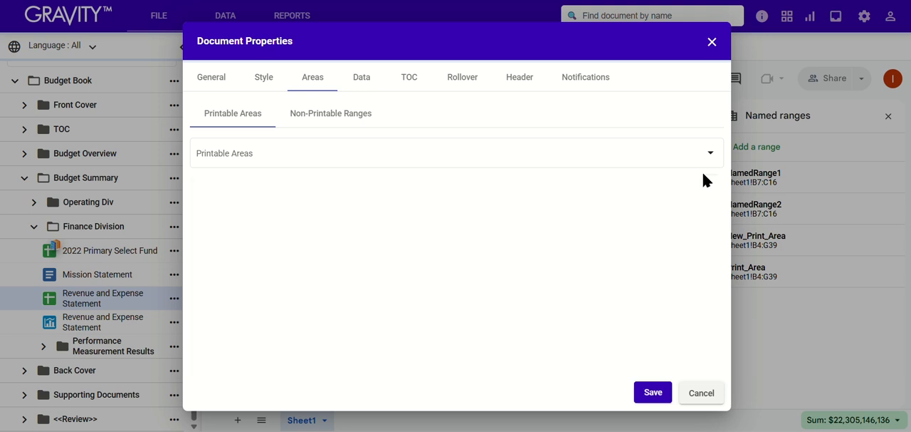
{"action": "left_click", "coordinate": [708, 154]}
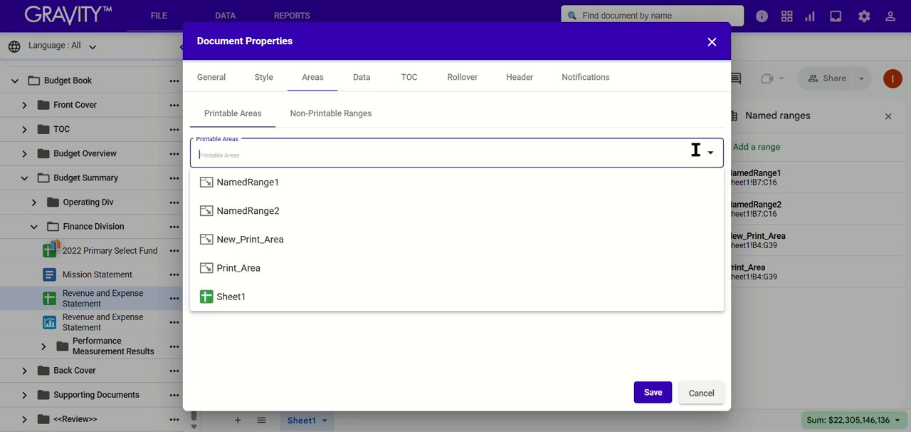
{"action": "left_click", "coordinate": [274, 242]}
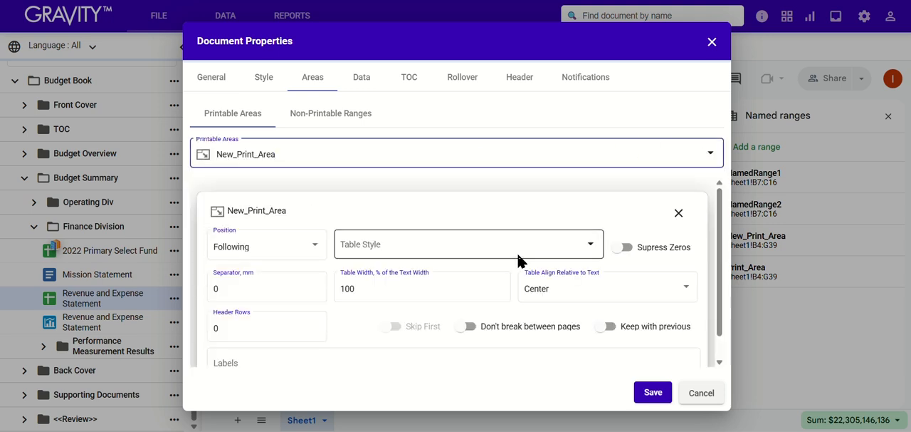
Enable Supress Zeros for the New_Print_Area printable area and save the document properties
{"action": "scroll", "coordinate": [519, 259], "scroll_direction": "down", "scroll_amount": 1}
{"action": "left_click", "coordinate": [625, 223]}
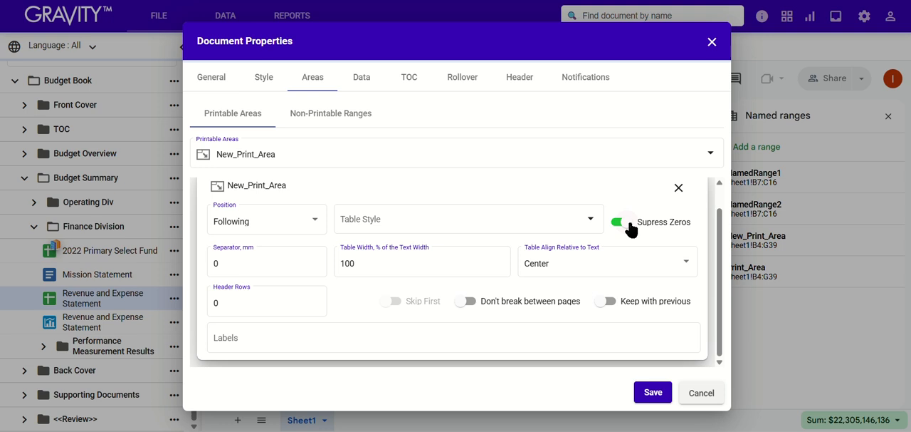
{"action": "left_click", "coordinate": [654, 392]}
Generate a print preview of the Revenue and Expense Statement with Apply Auto Styles enabled, and review the styled table
{"action": "left_click", "coordinate": [174, 298]}
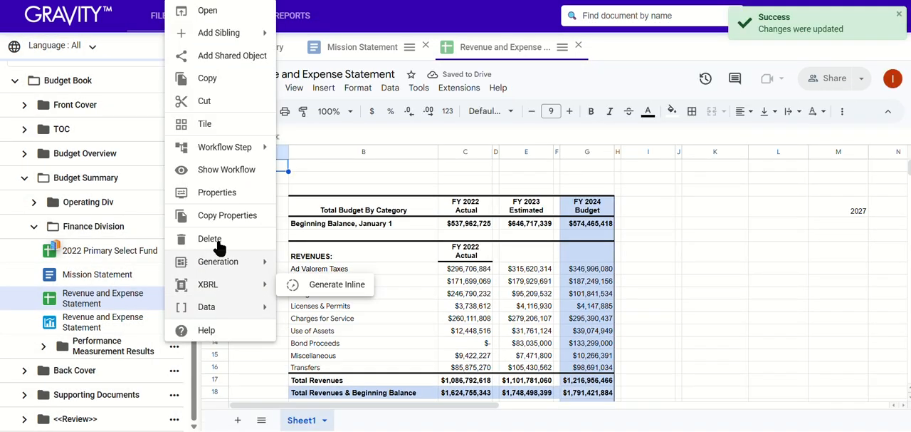
{"action": "mouse_move", "coordinate": [218, 261]}
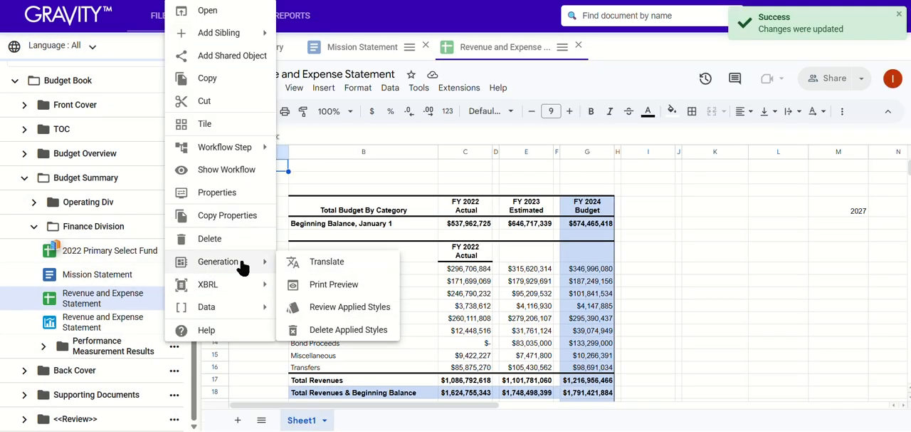
{"action": "left_click", "coordinate": [321, 285]}
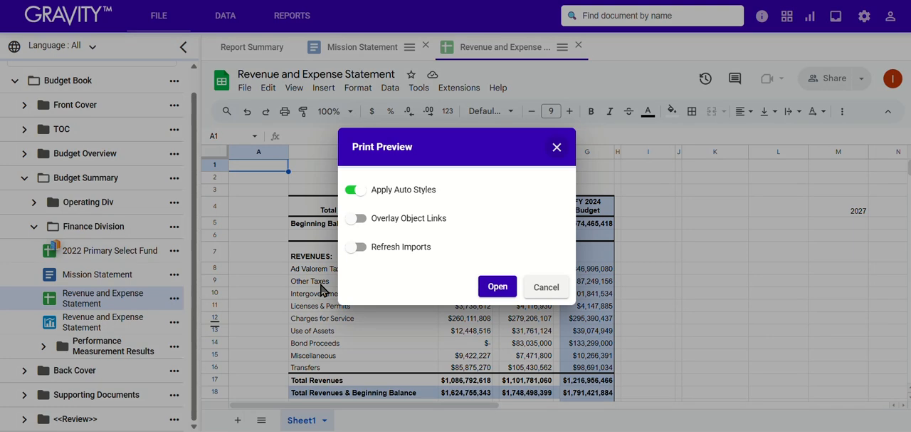
{"action": "left_click", "coordinate": [499, 286]}
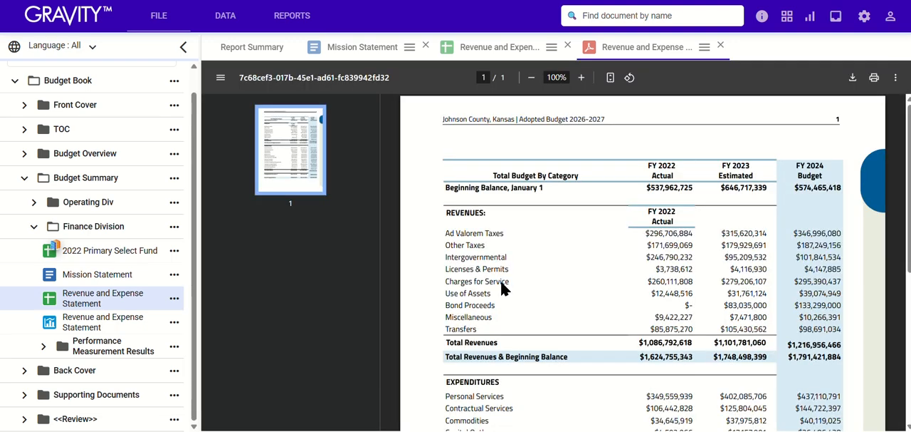
{"action": "scroll", "coordinate": [501, 282], "scroll_direction": "down", "scroll_amount": 4}
{"action": "scroll", "coordinate": [501, 286], "scroll_direction": "up", "scroll_amount": 5}
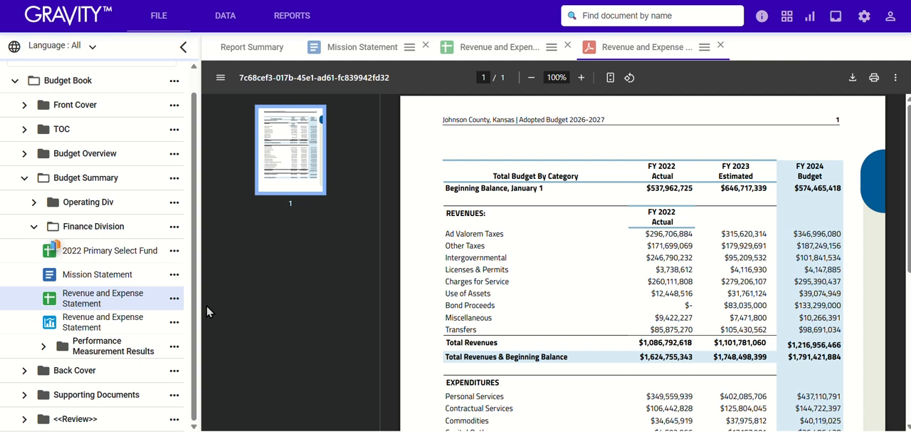
Create a snapshot of the whole Budget Book in the <<Review>> folder, using Budget Book Workflow with Apply Auto Styles enabled
{"action": "left_click", "coordinate": [32, 226]}
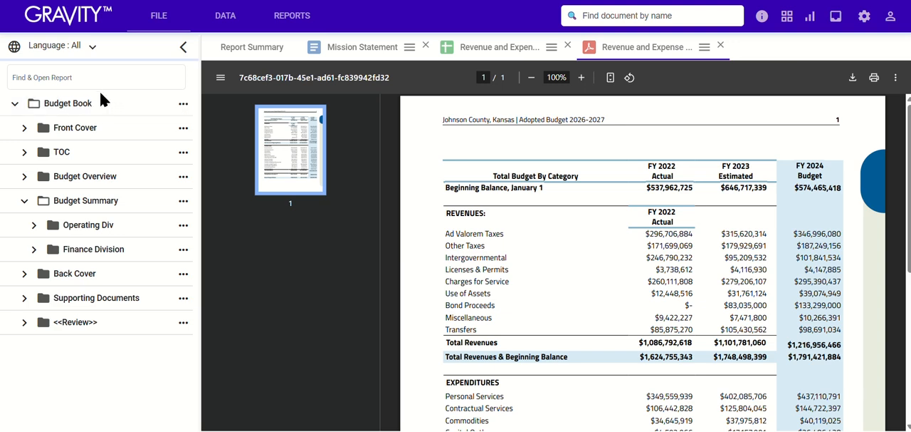
{"action": "left_click", "coordinate": [183, 107]}
{"action": "mouse_move", "coordinate": [227, 352]}
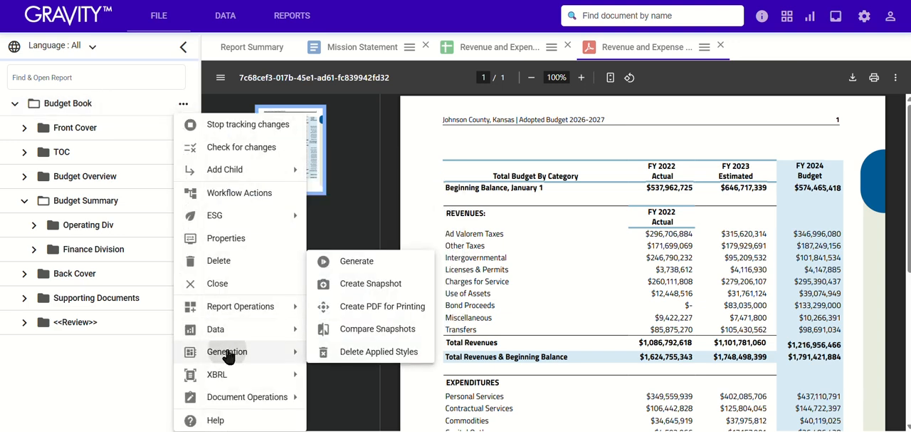
{"action": "left_click", "coordinate": [369, 285]}
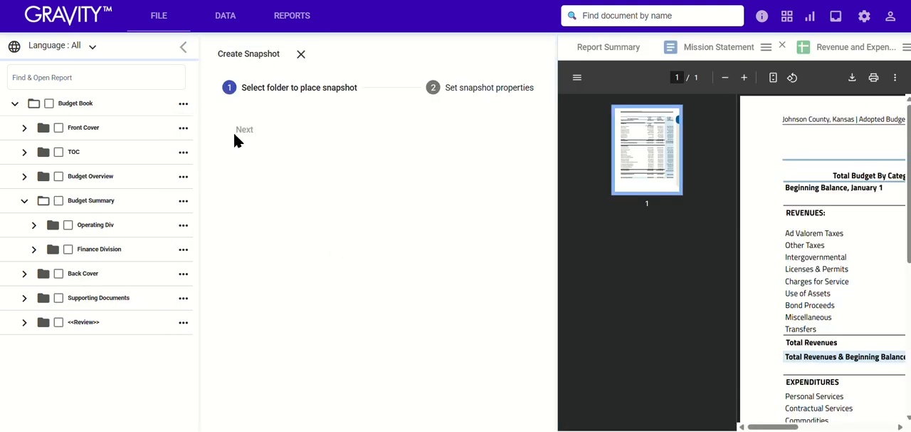
{"action": "left_click", "coordinate": [59, 323]}
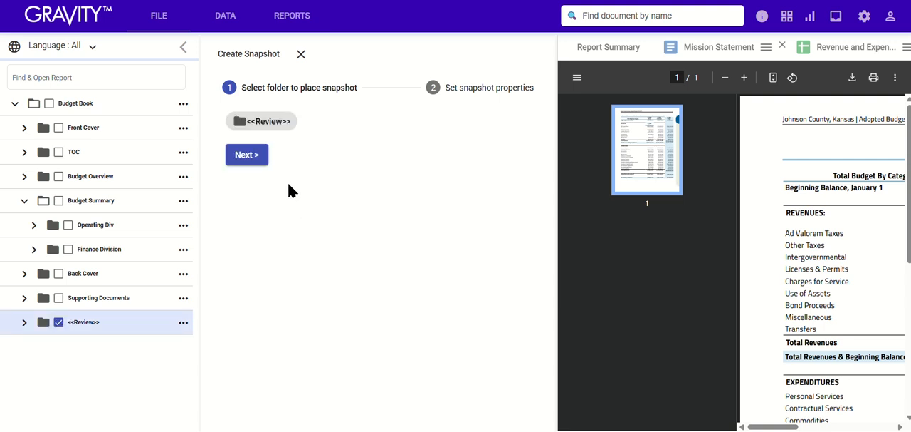
{"action": "left_click", "coordinate": [255, 155]}
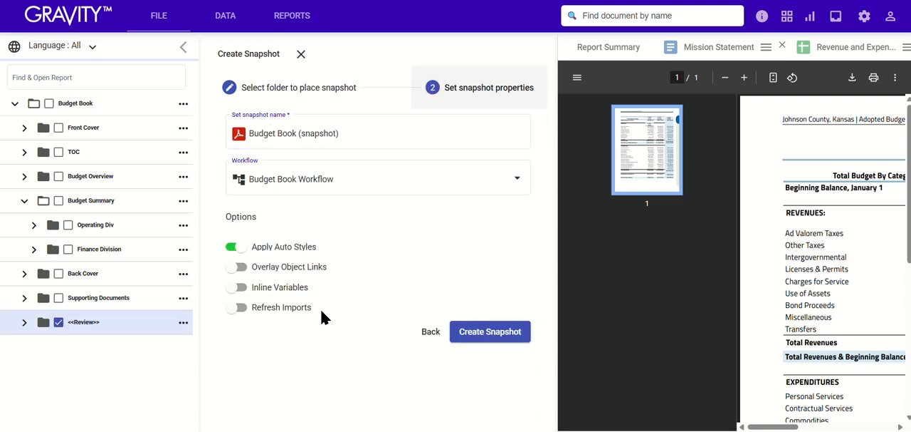
{"action": "left_click", "coordinate": [466, 340]}
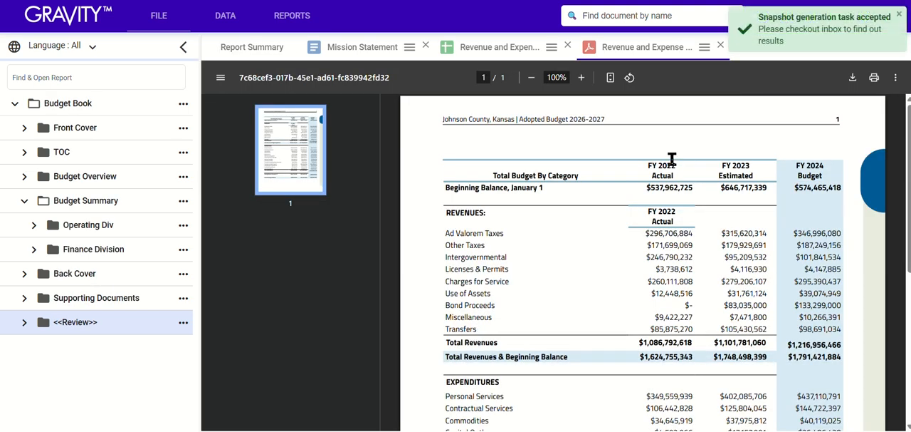
Check the snapshot generation task's status, and open Budget Book (snapshot) 7 from the <<Review>> folder
{"action": "left_click", "coordinate": [836, 18]}
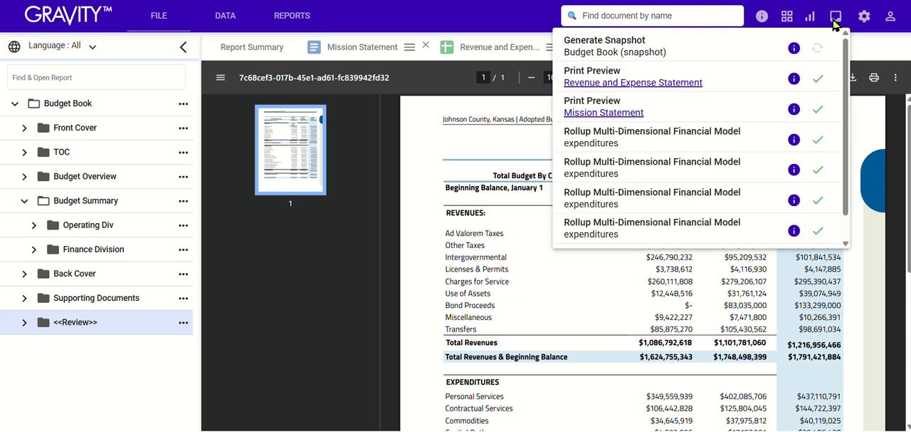
{"action": "left_click", "coordinate": [810, 57]}
{"action": "left_click", "coordinate": [759, 45]}
{"action": "left_click", "coordinate": [28, 322]}
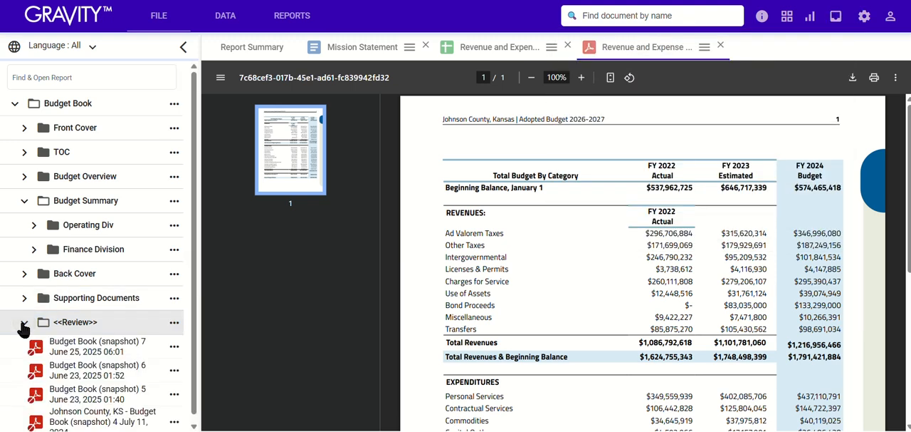
{"action": "left_click", "coordinate": [63, 340]}
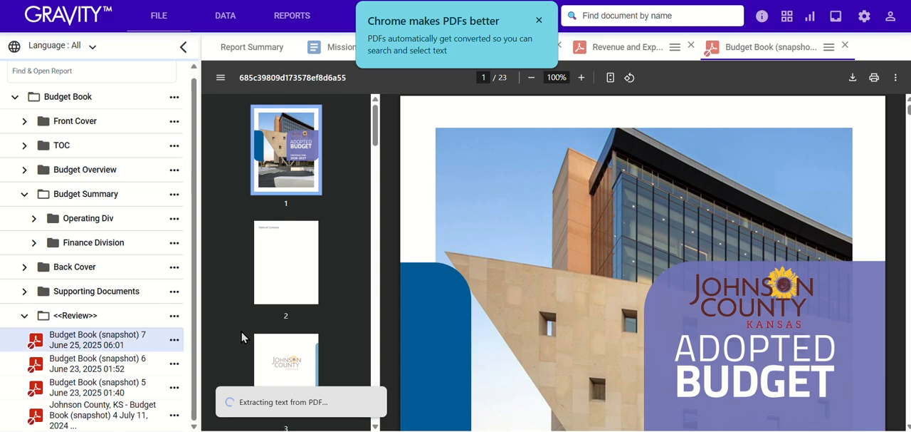